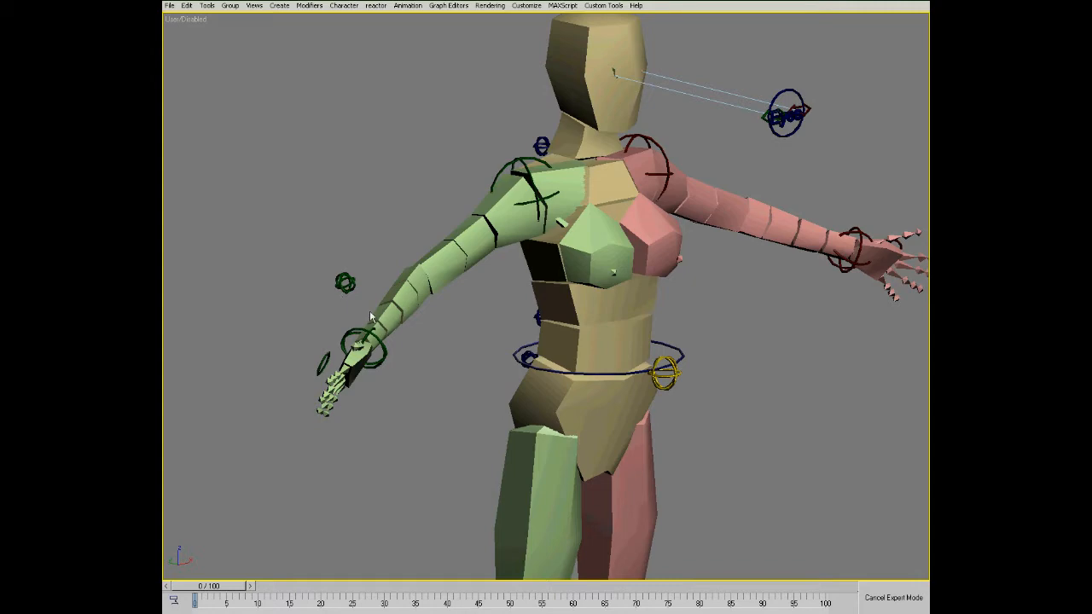
# Select the control around the green arm's wrist and set the reference coordinate system to Local
pyautogui.scroll(4, 388, 300)
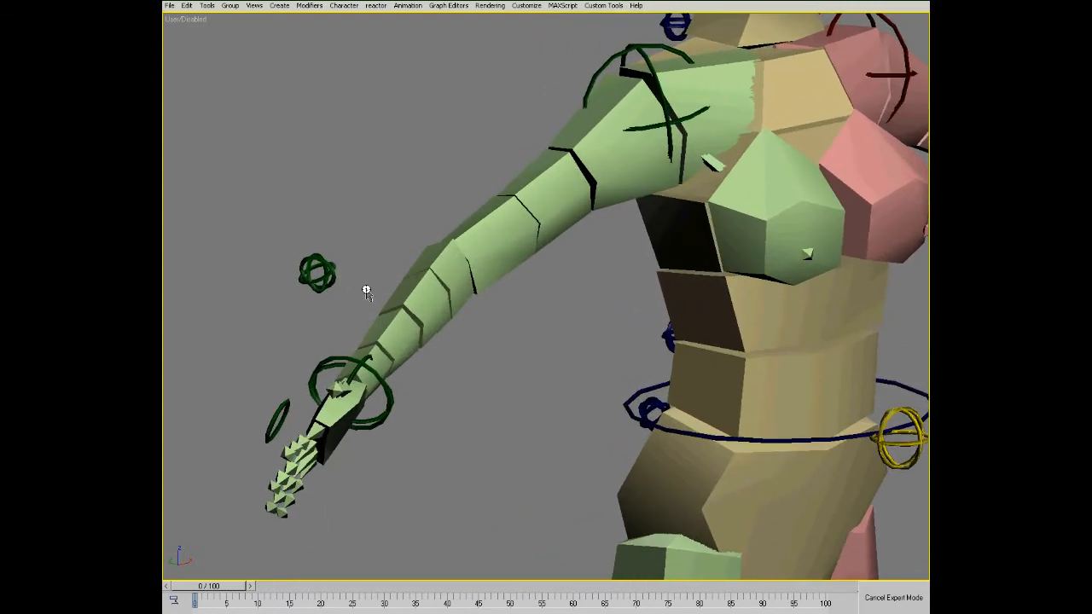
pyautogui.keyDown('alt'); pyautogui.moveTo(325, 359); pyautogui.dragTo(397, 318, button='middle'); pyautogui.keyUp('alt')
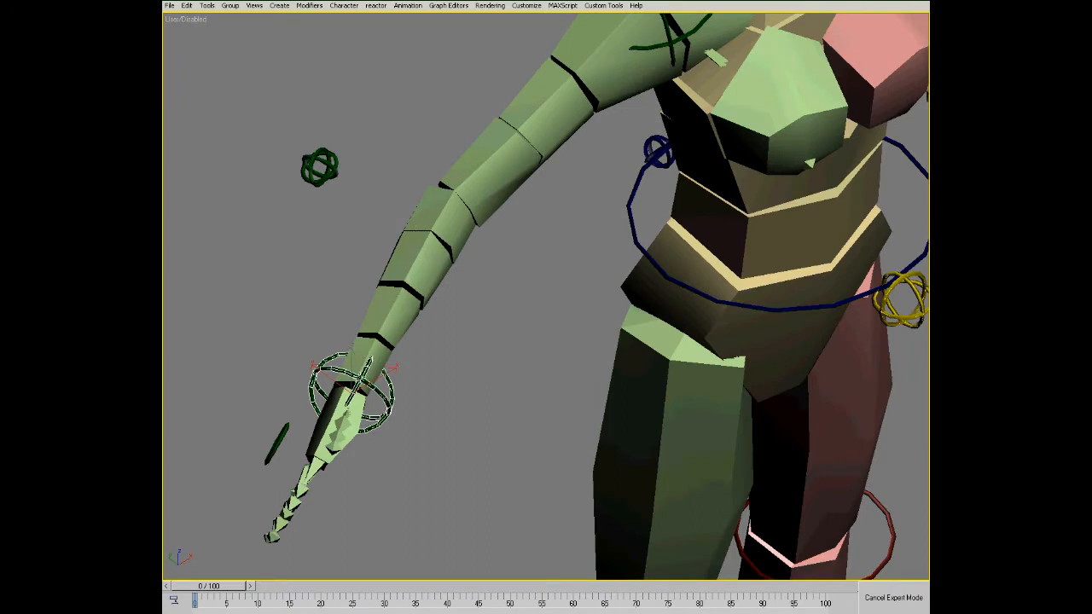
pyautogui.rightClick(489, 449)
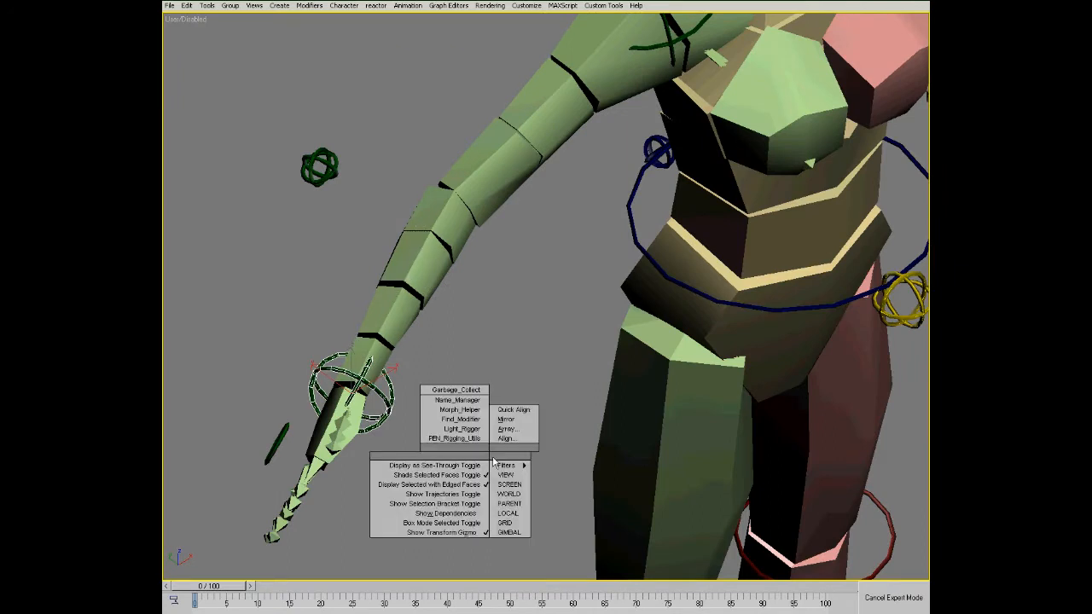
pyautogui.click(516, 515)
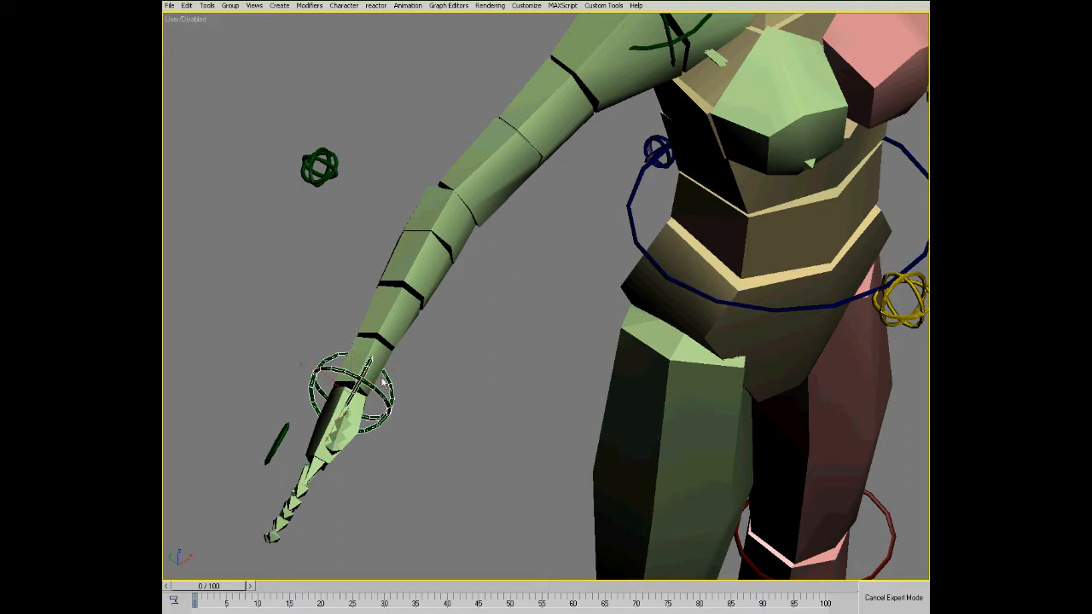
# Try rotating the green wrist control about its local axes to test the hand and forearm twist
pyautogui.rightClick(429, 448)
pyautogui.click(454, 470)
pyautogui.moveTo(349, 372); pyautogui.dragTo(378, 387)
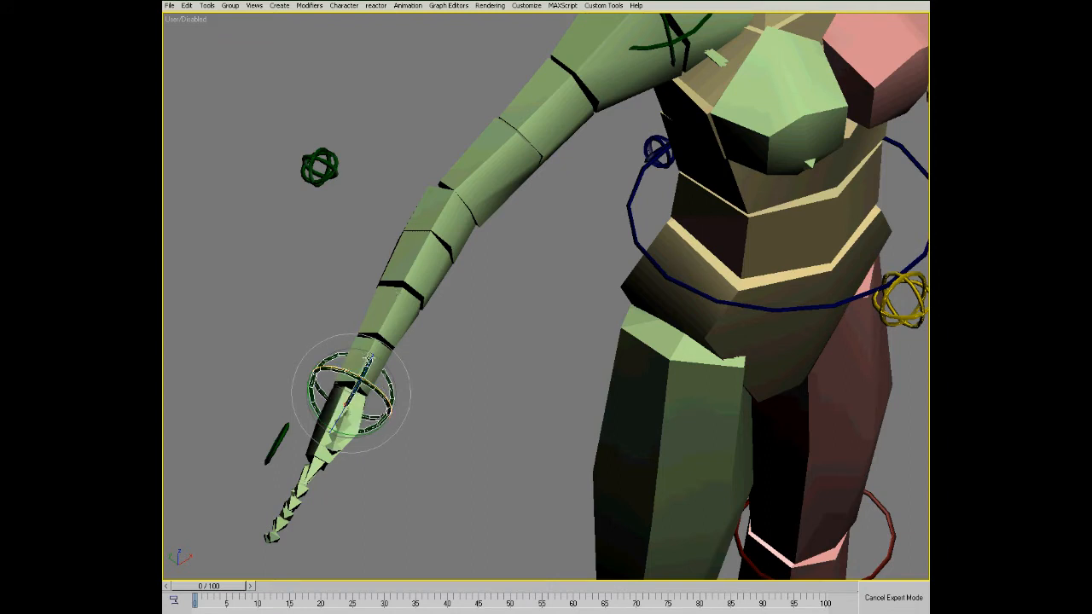
pyautogui.moveTo(381, 393)
pyautogui.mouseDown()
pyautogui.moveTo(354, 377)
pyautogui.moveTo(410, 408)
pyautogui.moveTo(375, 375)
pyautogui.mouseUp()
pyautogui.moveTo(376, 375); pyautogui.dragTo(268, 368)
pyautogui.rightClick(268, 367)
# Select the whole green arm and turn its modifiers off to expose the bare bones
pyautogui.moveTo(389, 211); pyautogui.dragTo(373, 252, button='middle')
pyautogui.moveTo(232, 80); pyautogui.dragTo(538, 500)
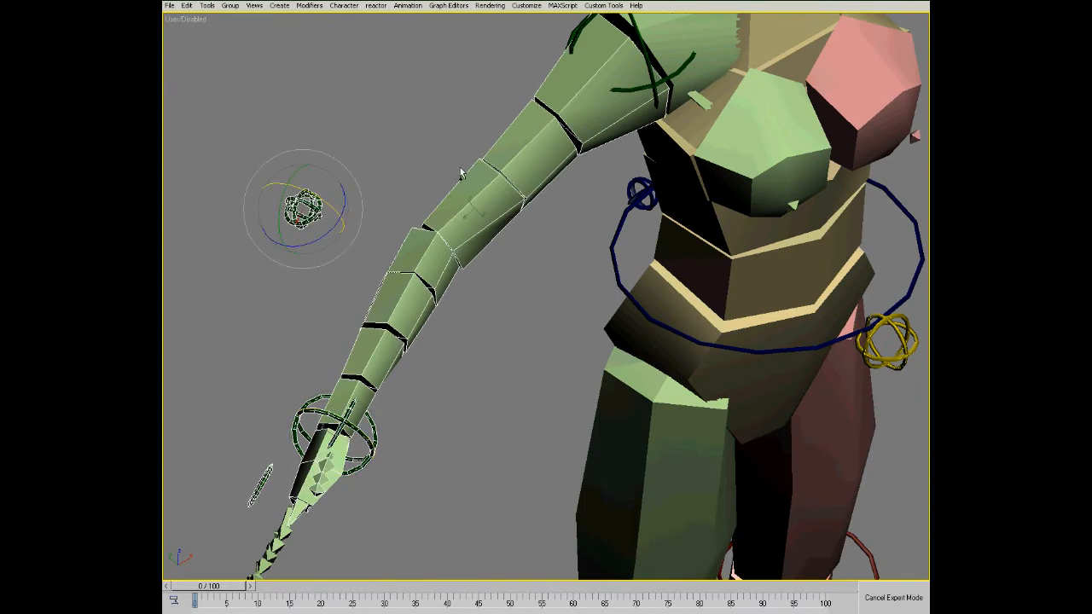
pyautogui.moveTo(398, 440); pyautogui.dragTo(429, 397, button='middle')
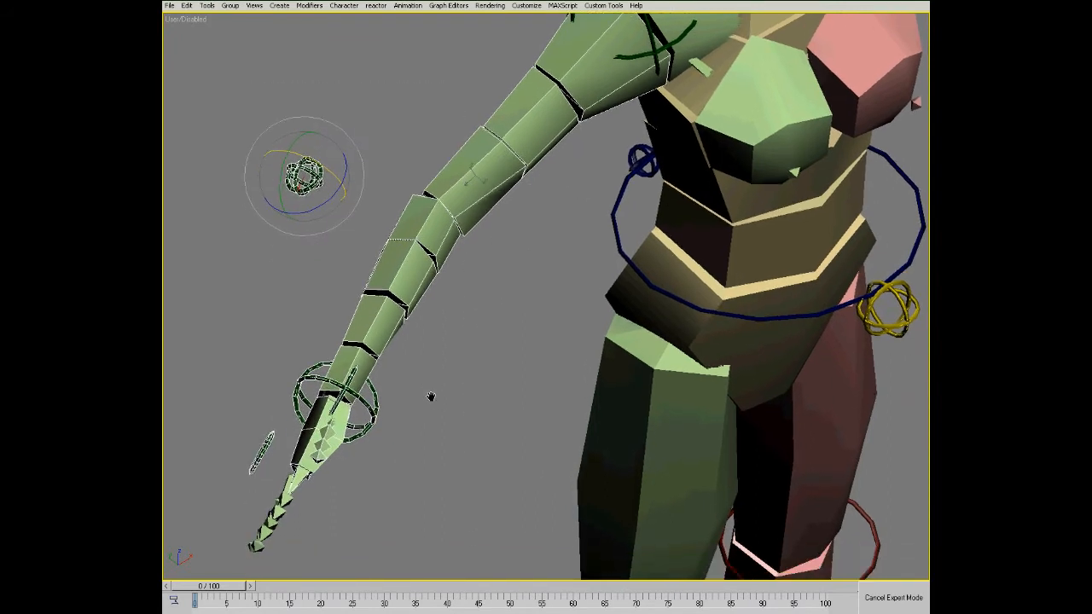
pyautogui.rightClick(467, 391)
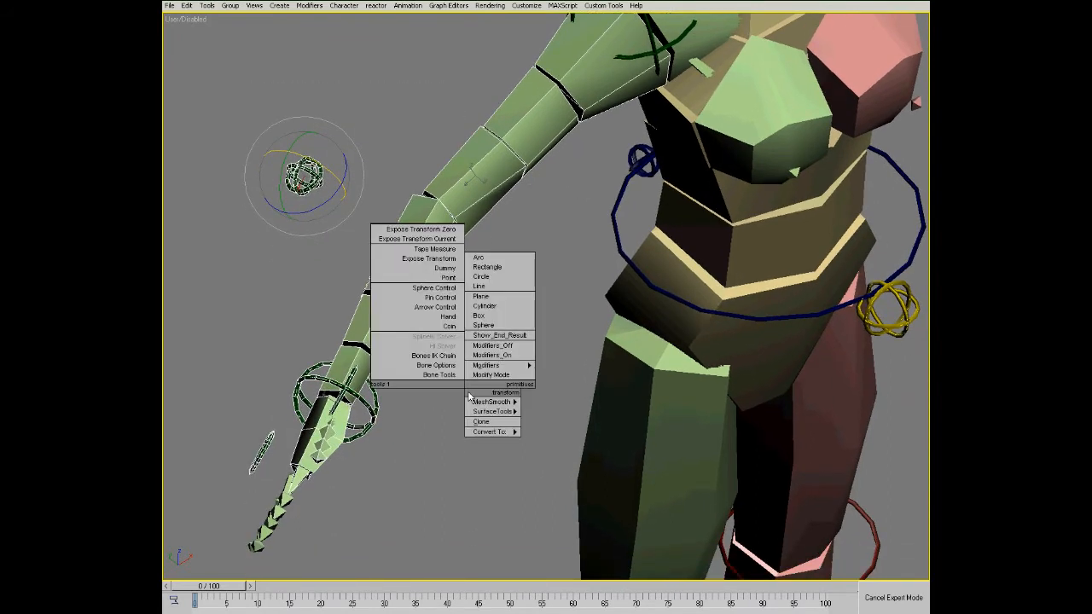
pyautogui.click(494, 347)
pyautogui.click(454, 361)
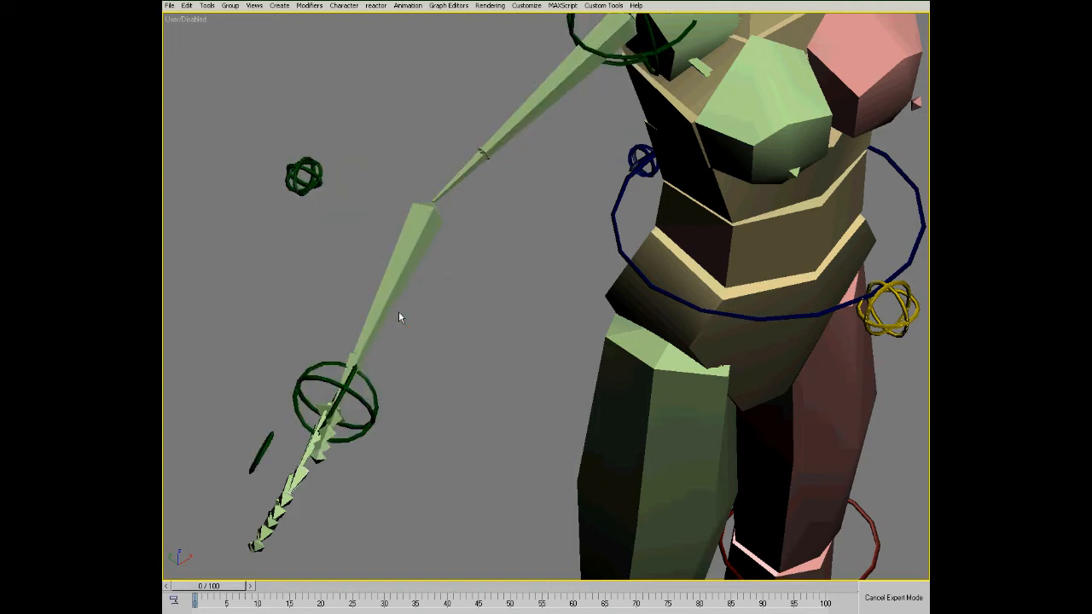
# Examine the upper arm and forearm bones of the green arm in wireframe display
pyautogui.press('F3')
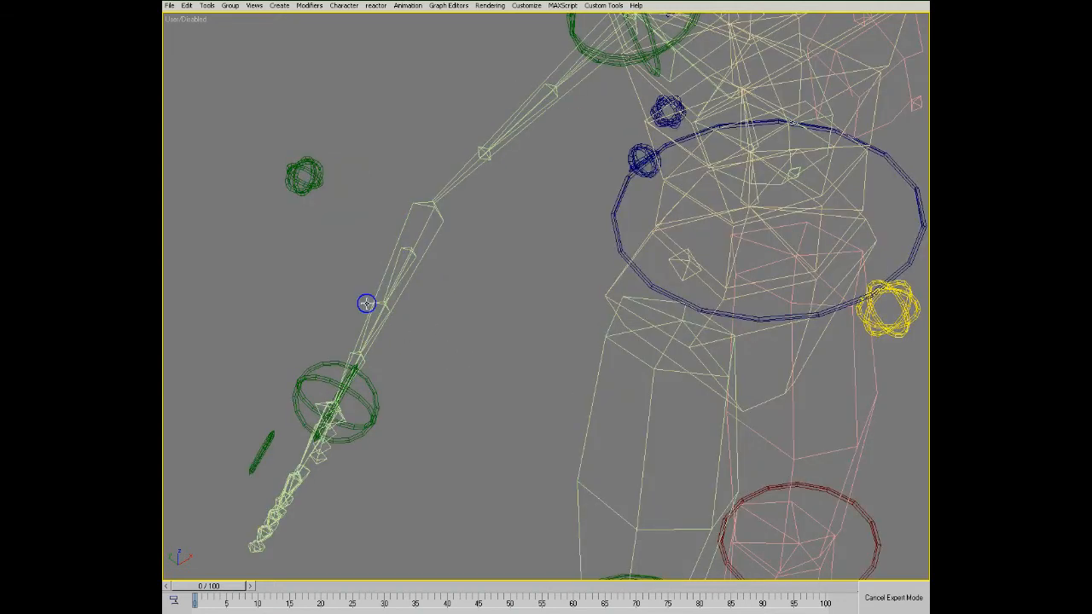
pyautogui.click(315, 377)
pyautogui.click(422, 249)
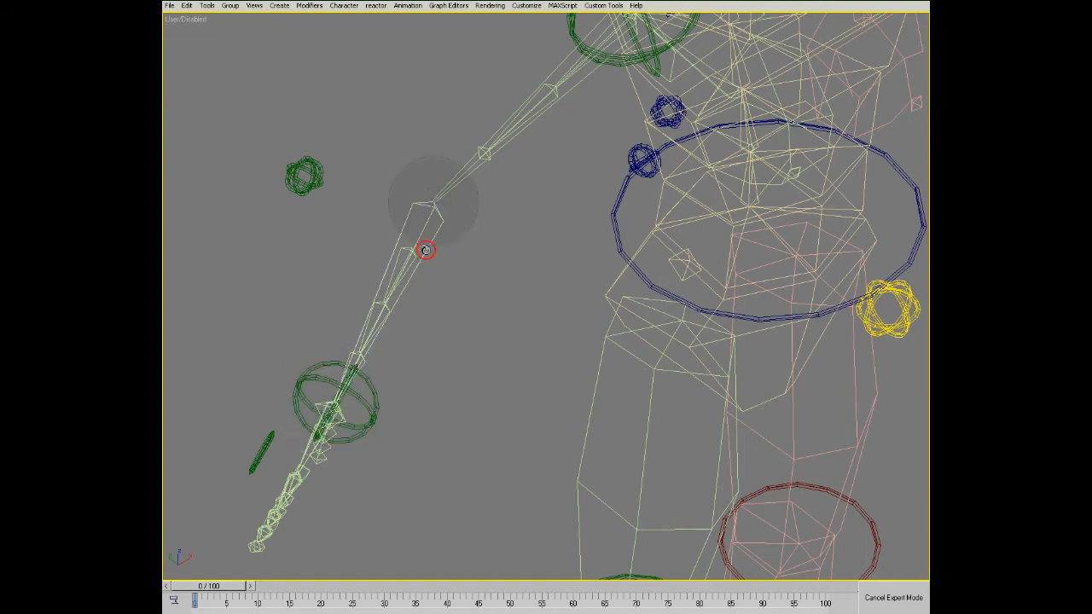
pyautogui.moveTo(475, 176); pyautogui.dragTo(533, 271, button='middle')
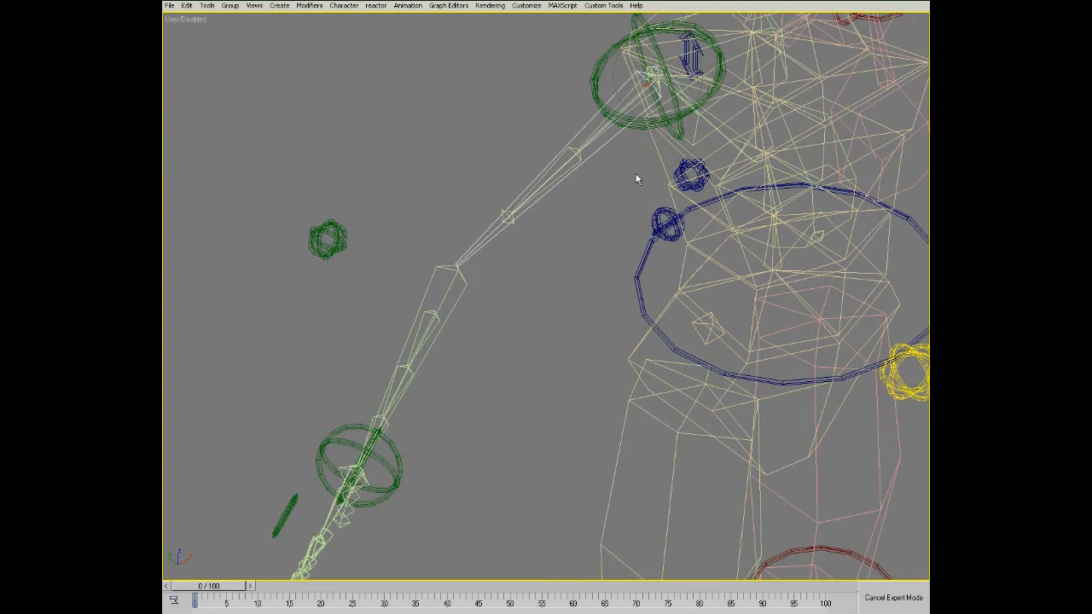
pyautogui.click(462, 284)
pyautogui.moveTo(402, 417); pyautogui.dragTo(426, 314, button='middle')
pyautogui.click(429, 305)
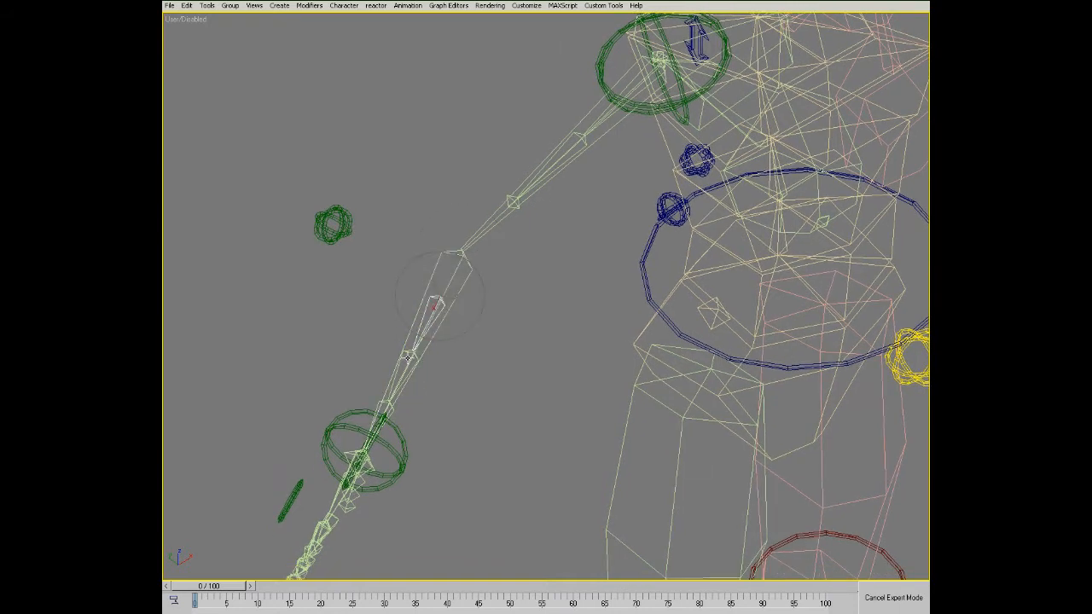
# Try rotating the green wrist control to test how the forearm bones twist, and undo the trial changes
pyautogui.click(348, 425)
pyautogui.moveTo(390, 452); pyautogui.dragTo(276, 394)
pyautogui.rightClick(275, 395)
pyautogui.hotkey('ctrl', 'z')
pyautogui.hotkey('ctrl', 'z')
pyautogui.hotkey('ctrl', 'z')
pyautogui.hotkey('ctrl', 'z')
# Turn the green arm's modifiers back on, select the elbow control and return the viewport to shaded display
pyautogui.moveTo(514, 107); pyautogui.dragTo(414, 157)
pyautogui.keyDown('ctrl'); pyautogui.moveTo(427, 169); pyautogui.dragTo(271, 556); pyautogui.keyUp('ctrl')
pyautogui.rightClick(454, 440)
pyautogui.click(486, 420)
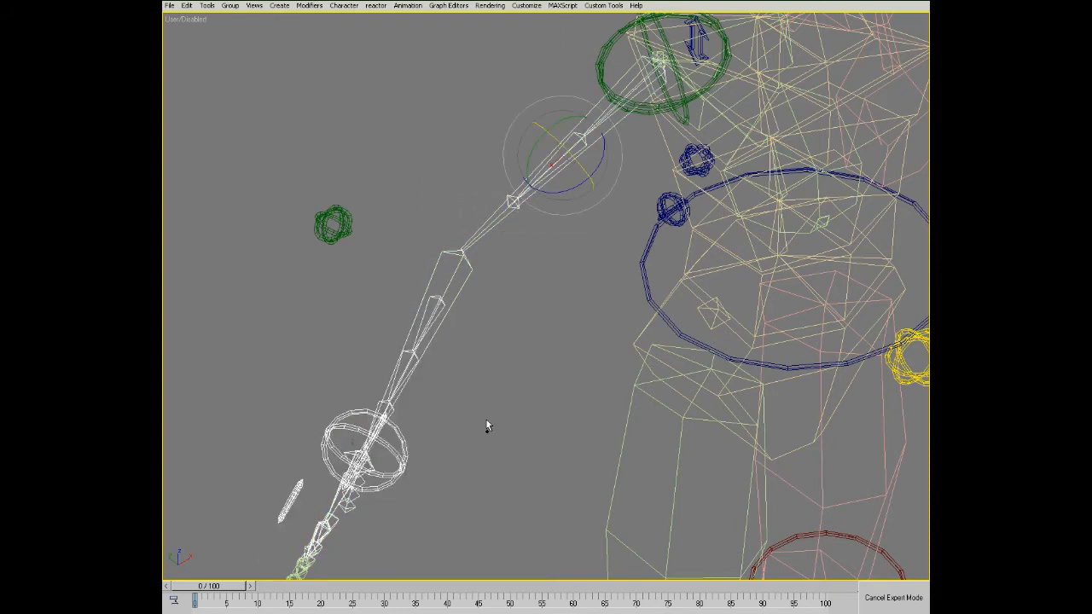
pyautogui.click(385, 203)
pyautogui.click(341, 231)
pyautogui.press('F3')
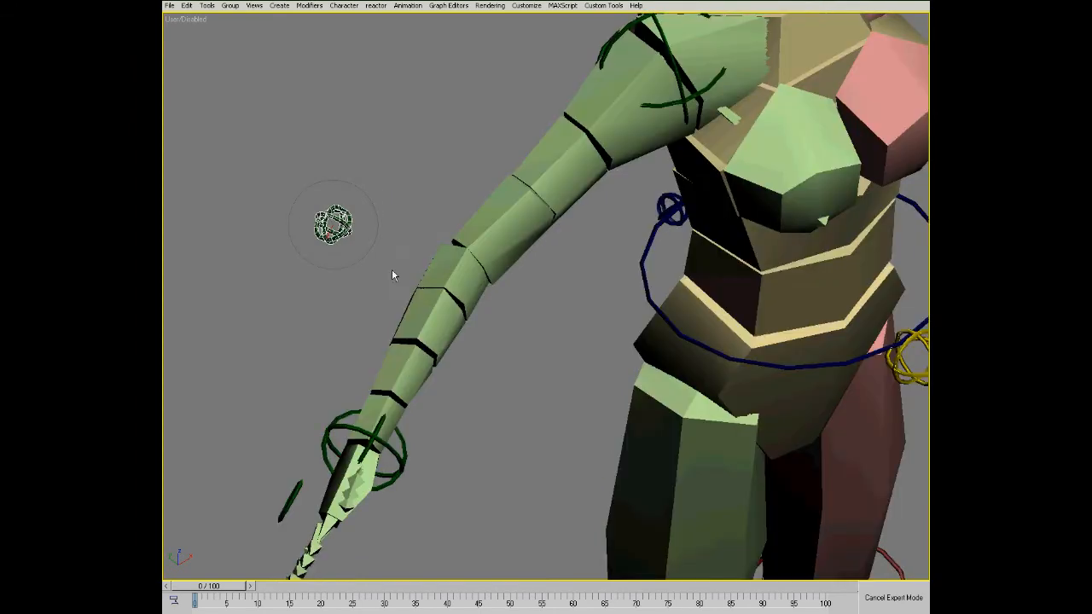
# Try moving the green elbow control around to test the direction in which the elbow points
pyautogui.scroll(-4, 400, 263)
pyautogui.moveTo(403, 254); pyautogui.dragTo(363, 276, button='middle')
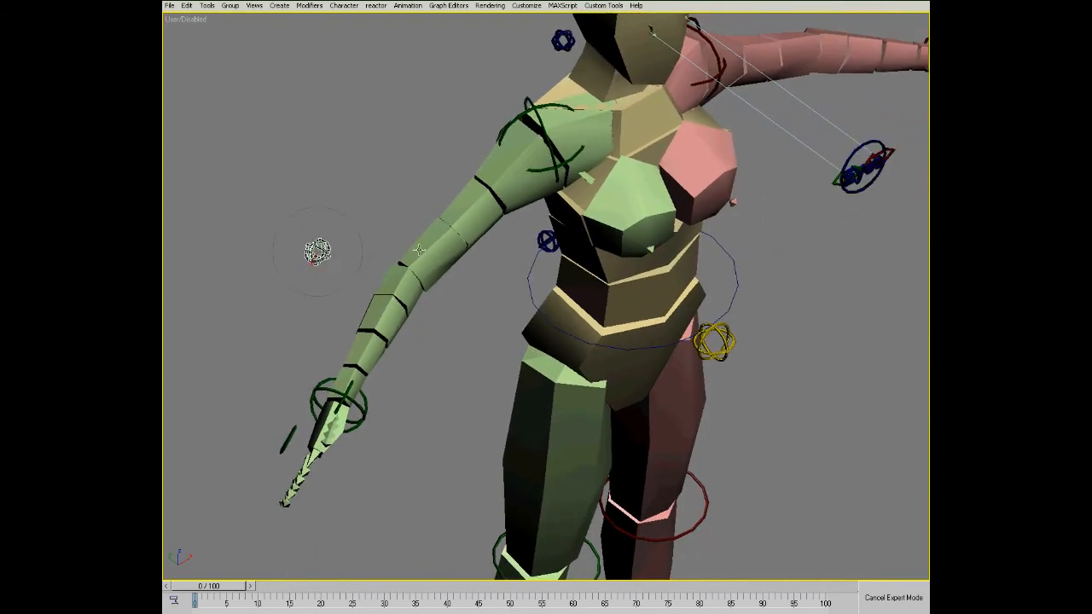
pyautogui.rightClick(453, 310)
pyautogui.click(468, 327)
pyautogui.keyDown('alt'); pyautogui.moveTo(426, 288); pyautogui.dragTo(424, 314, button='middle'); pyautogui.keyUp('alt')
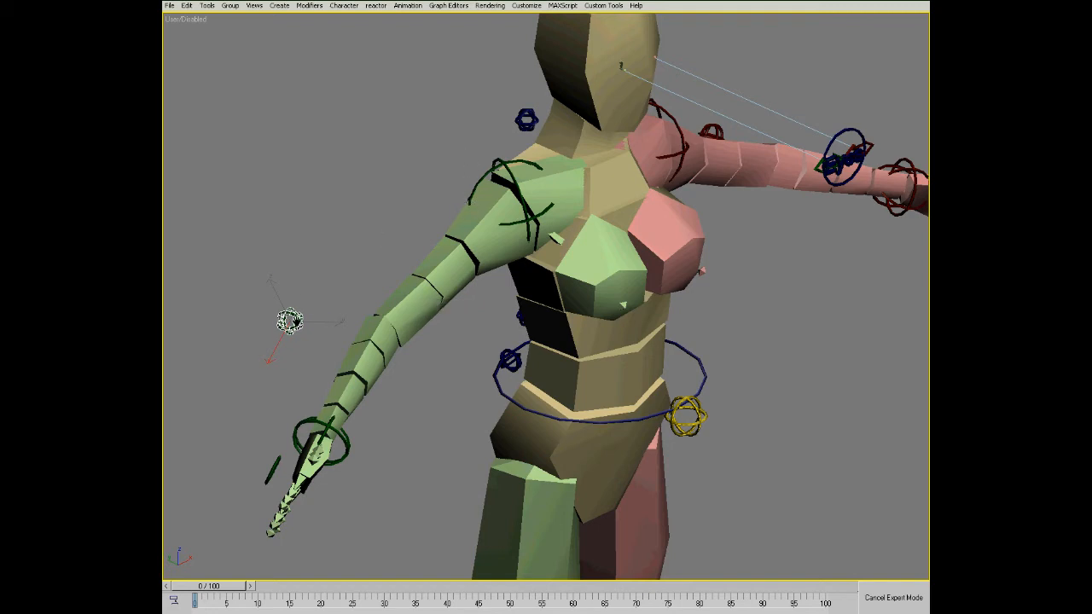
pyautogui.moveTo(297, 309)
pyautogui.mouseDown()
pyautogui.moveTo(310, 301)
pyautogui.moveTo(282, 238)
pyautogui.moveTo(290, 317)
pyautogui.mouseUp()
pyautogui.moveTo(297, 311); pyautogui.dragTo(250, 282)
pyautogui.moveTo(307, 321); pyautogui.dragTo(273, 333)
pyautogui.moveTo(301, 309)
pyautogui.mouseDown()
pyautogui.moveTo(334, 248)
pyautogui.moveTo(304, 359)
pyautogui.moveTo(324, 394)
pyautogui.moveTo(300, 284)
pyautogui.moveTo(340, 376)
pyautogui.moveTo(304, 272)
pyautogui.moveTo(319, 370)
pyautogui.moveTo(290, 320)
pyautogui.mouseUp()
# Try rotating the green shoulder control slightly to test the shoulder's movement
pyautogui.keyDown('ctrl'); pyautogui.keyDown('alt'); pyautogui.moveTo(442, 320); pyautogui.dragTo(465, 348, button='middle'); pyautogui.keyUp('alt'); pyautogui.keyUp('ctrl')
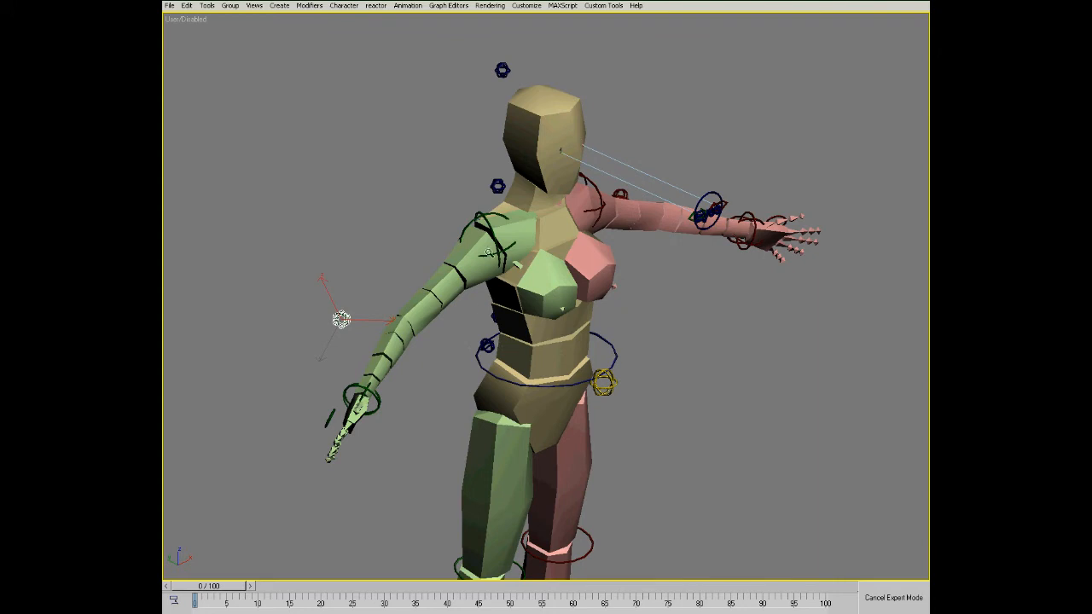
pyautogui.moveTo(470, 240)
pyautogui.keyDown('alt'); pyautogui.mouseDown(button='middle')
pyautogui.moveTo(490, 234)
pyautogui.moveTo(478, 204)
pyautogui.moveTo(476, 226)
pyautogui.mouseUp(button='middle'); pyautogui.keyUp('alt')
pyautogui.rightClick(500, 273)
pyautogui.click(516, 288)
pyautogui.moveTo(495, 249); pyautogui.dragTo(498, 241)
pyautogui.moveTo(533, 208)
pyautogui.mouseDown()
pyautogui.moveTo(512, 235)
pyautogui.moveTo(534, 207)
pyautogui.moveTo(526, 212)
pyautogui.mouseUp()
# Move the green wrist control up until the hand is raised above the head
pyautogui.click(331, 373)
pyautogui.rightClick(435, 391)
pyautogui.click(454, 405)
pyautogui.moveTo(476, 372)
pyautogui.keyDown('alt'); pyautogui.mouseDown(button='middle')
pyautogui.moveTo(492, 364)
pyautogui.moveTo(469, 364)
pyautogui.mouseUp(button='middle'); pyautogui.keyUp('alt')
pyautogui.rightClick(468, 364)
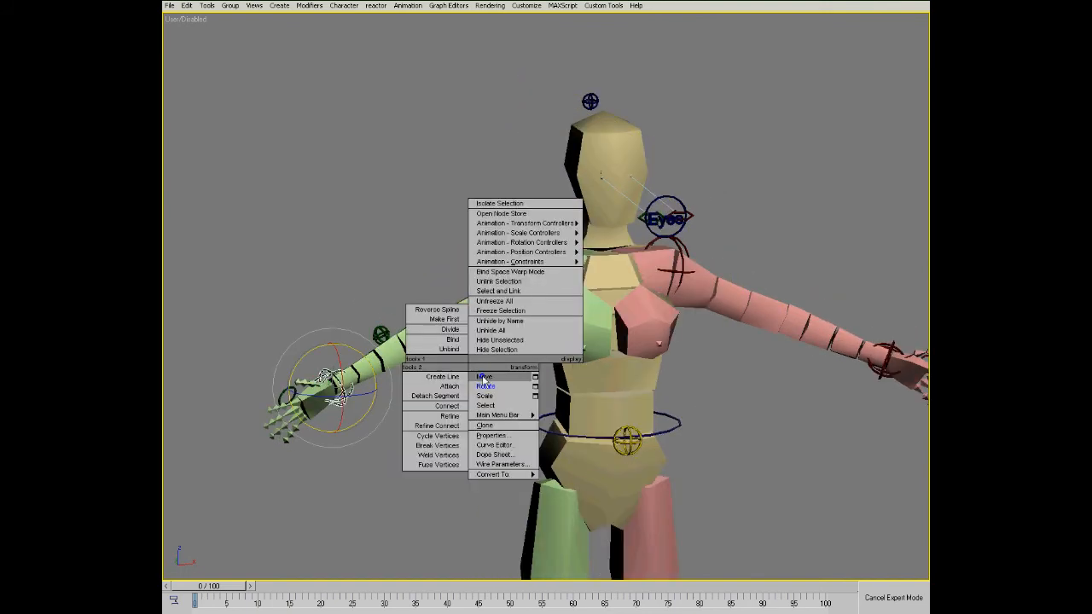
pyautogui.click(497, 377)
pyautogui.scroll(-2, 482, 368)
pyautogui.moveTo(377, 370); pyautogui.dragTo(490, 82)
pyautogui.keyDown('ctrl'); pyautogui.keyDown('alt'); pyautogui.moveTo(522, 297); pyautogui.dragTo(492, 125, button='middle'); pyautogui.keyUp('alt'); pyautogui.keyUp('ctrl')
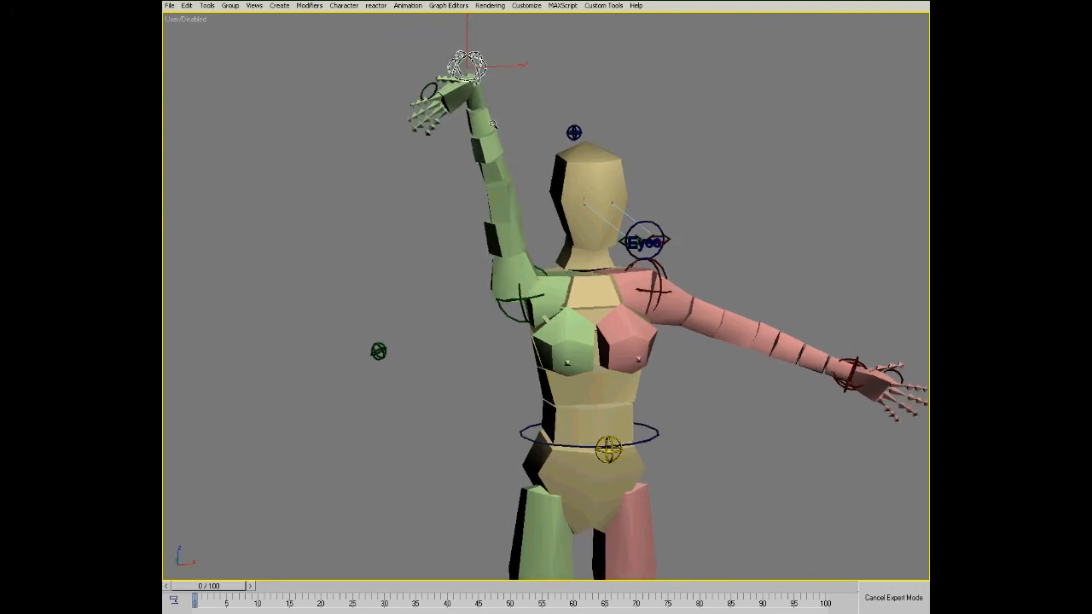
# Rotate the green shoulder control upward so the shoulder of the raised arm lifts toward the neck
pyautogui.rightClick(506, 321)
pyautogui.rightClick(507, 317)
pyautogui.click(516, 345)
pyautogui.moveTo(601, 247); pyautogui.dragTo(638, 294)
pyautogui.hotkey('ctrl', 'r')
pyautogui.moveTo(499, 302); pyautogui.dragTo(529, 350)
pyautogui.scroll(4, 546, 258)
pyautogui.moveTo(543, 263); pyautogui.dragTo(487, 206)
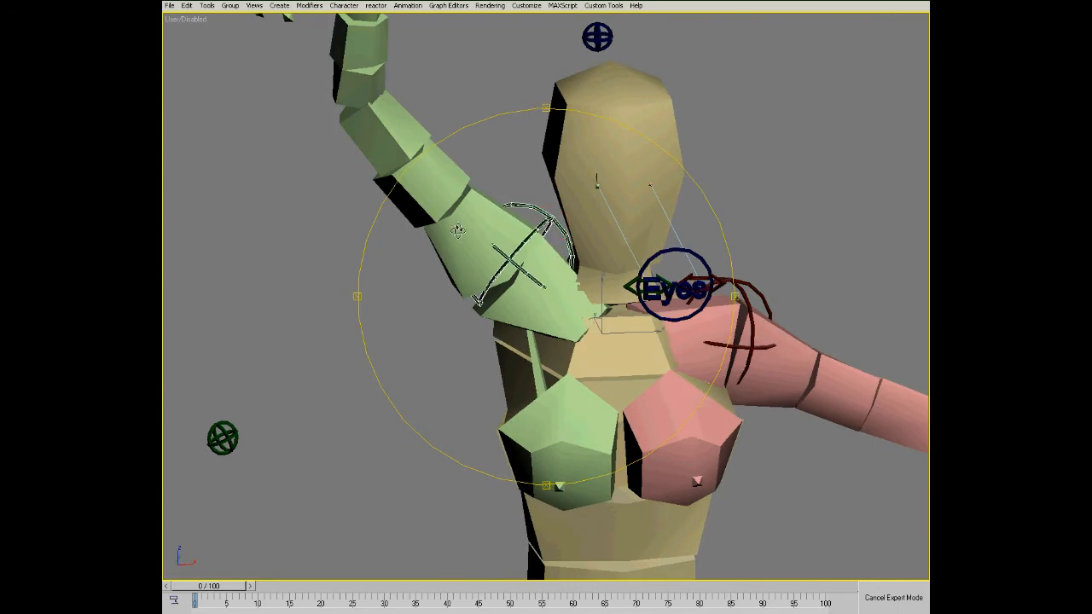
pyautogui.moveTo(449, 271); pyautogui.dragTo(401, 295)
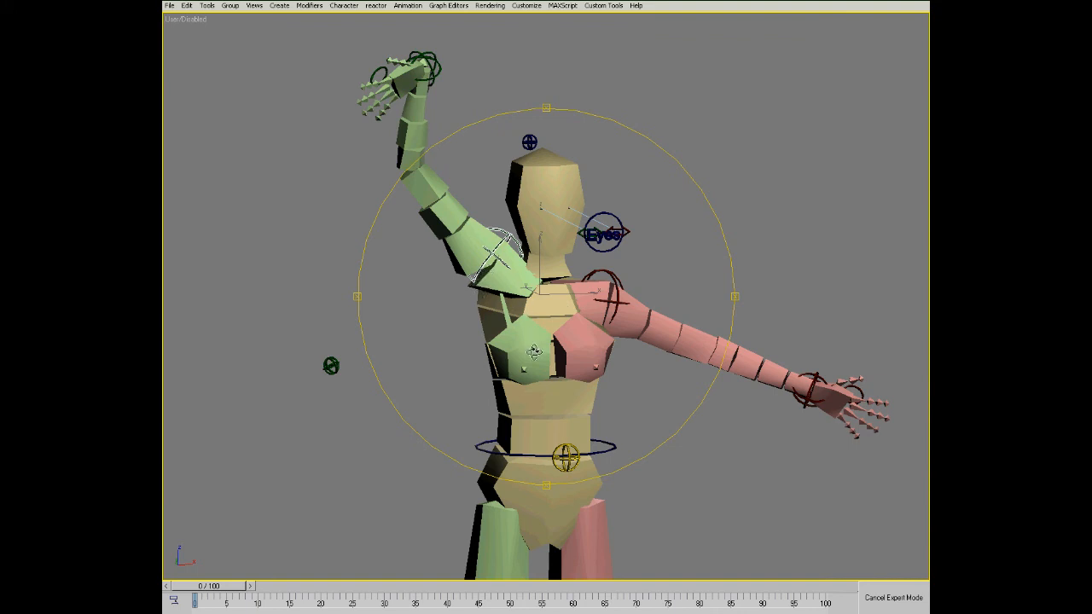
# Undo the shoulder rotation and the raising of the green arm
pyautogui.hotkey('ctrl', 'z')
pyautogui.hotkey('ctrl', 'z')
pyautogui.hotkey('ctrl', 'z')
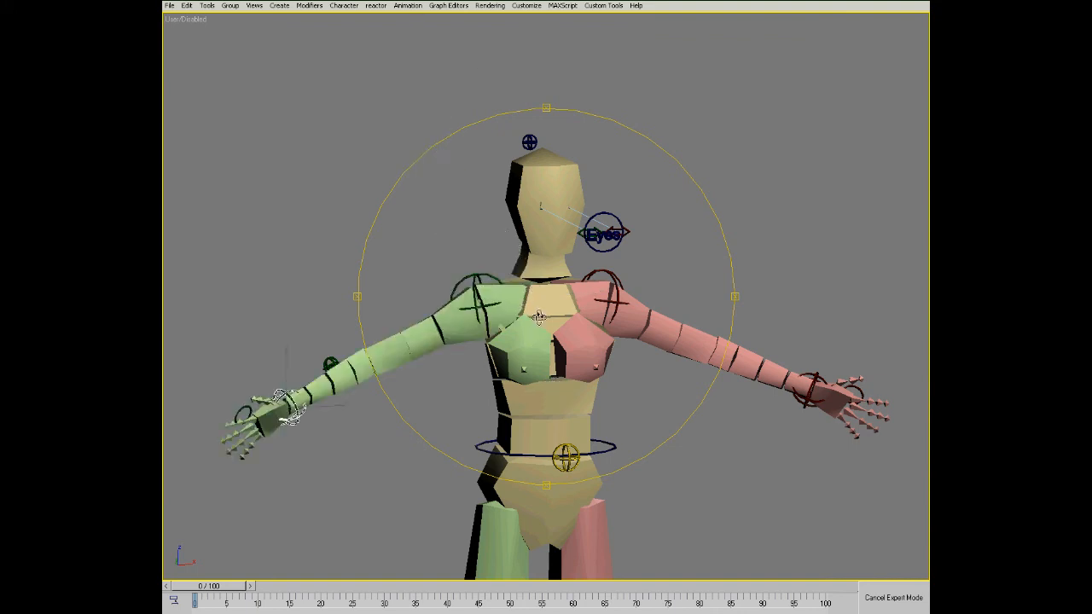
pyautogui.moveTo(496, 341); pyautogui.dragTo(427, 341)
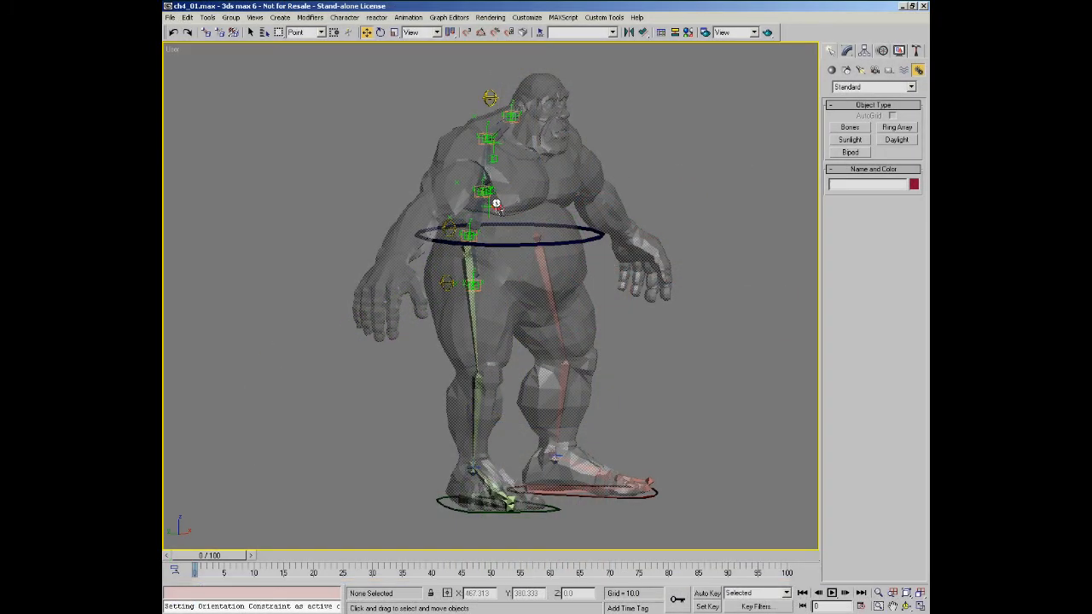
# View the ogre character from the front and set the selection filter to Helpers
pyautogui.click(488, 189)
pyautogui.moveTo(546, 236); pyautogui.dragTo(483, 243)
pyautogui.press('w')
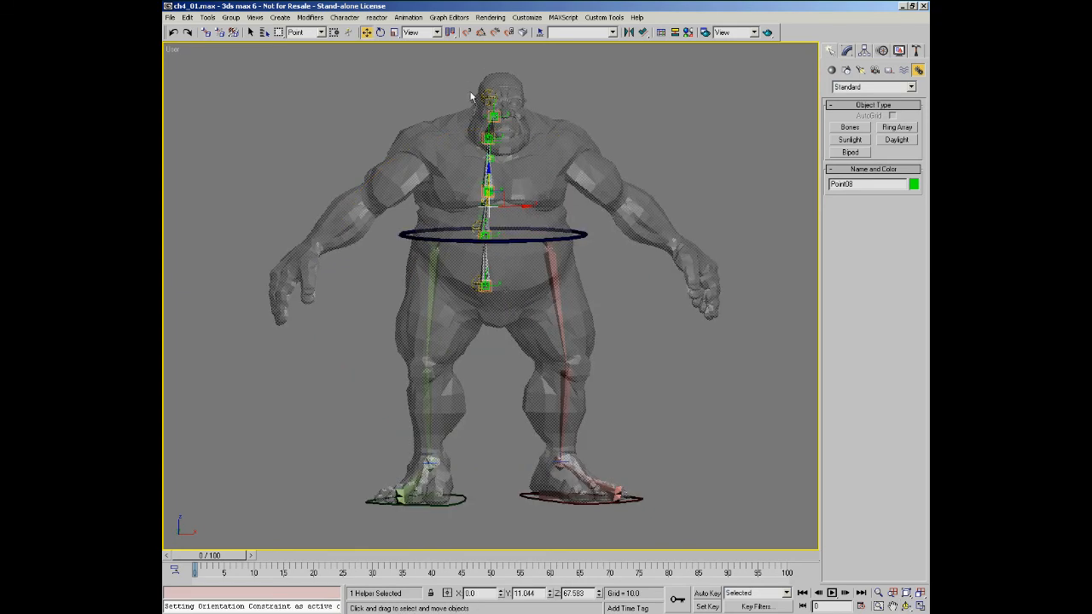
pyautogui.rightClick(543, 246)
pyautogui.moveTo(565, 264)
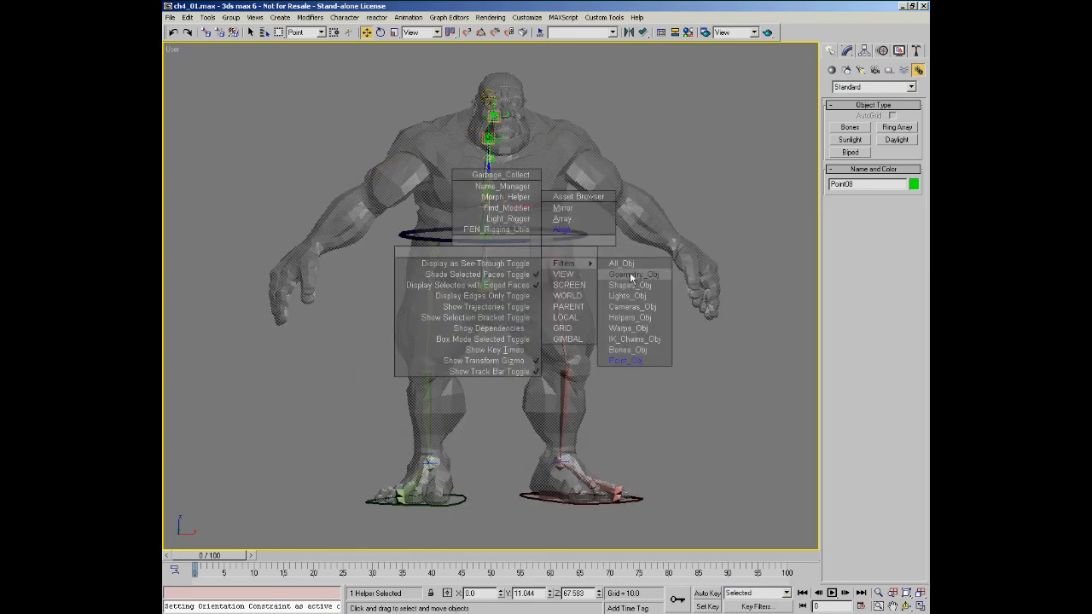
pyautogui.click(629, 317)
# Hide all the helpers along the ogre's spine and head, and reset the selection filter to all objects
pyautogui.moveTo(465, 108); pyautogui.dragTo(513, 326)
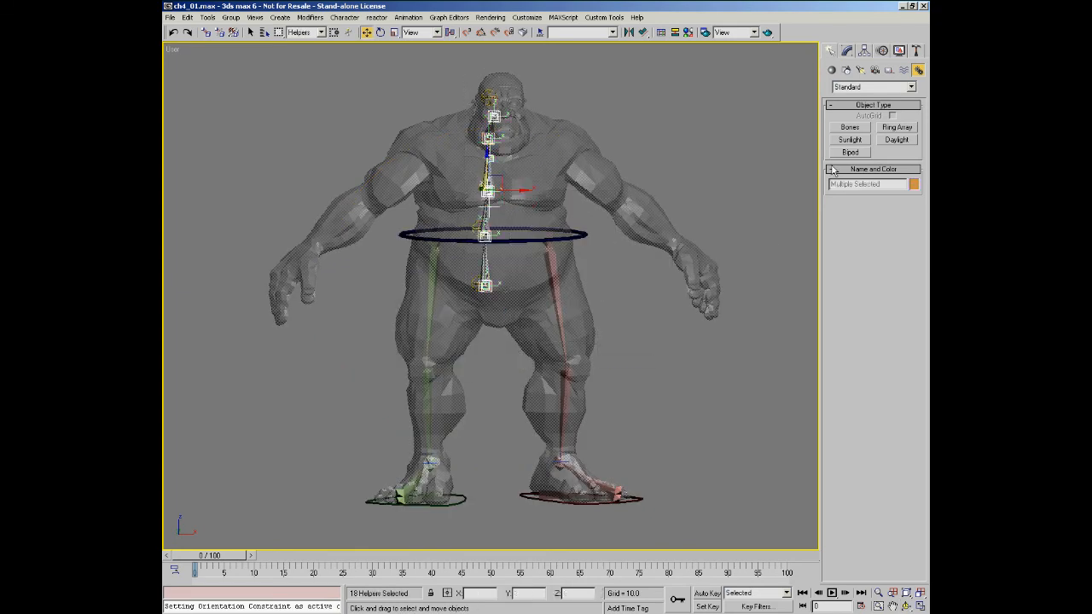
pyautogui.rightClick(644, 291)
pyautogui.click(670, 277)
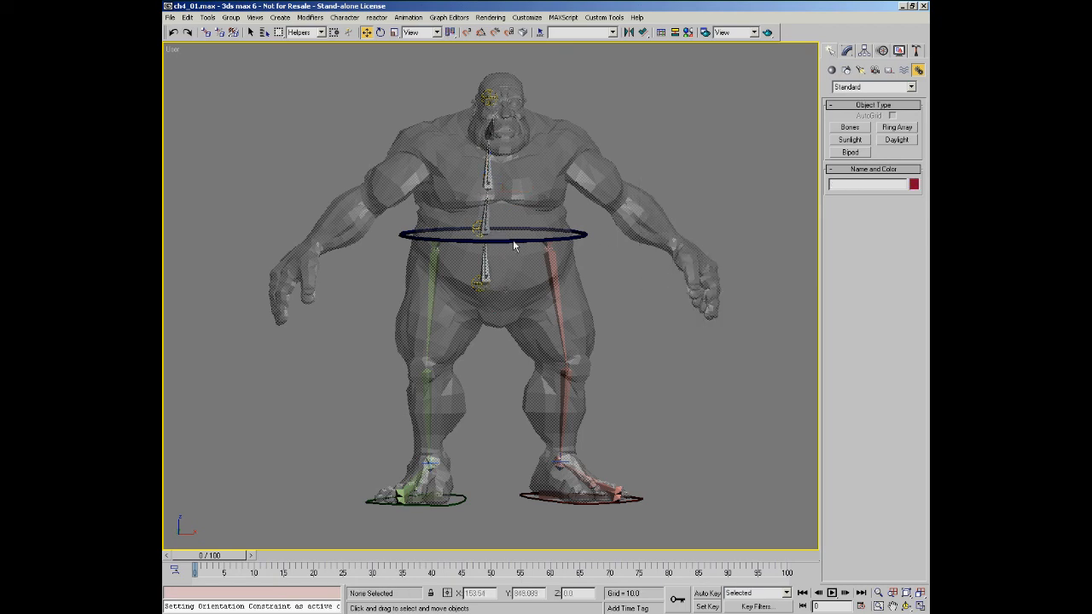
pyautogui.rightClick(582, 306)
pyautogui.moveTo(602, 313)
pyautogui.click(661, 315)
# Select the waist control circle and show the ogre in the Top view, framed on the character's right arm
pyautogui.click(524, 243)
pyautogui.hotkey('ctrl', 'r')
pyautogui.moveTo(525, 243); pyautogui.dragTo(550, 254)
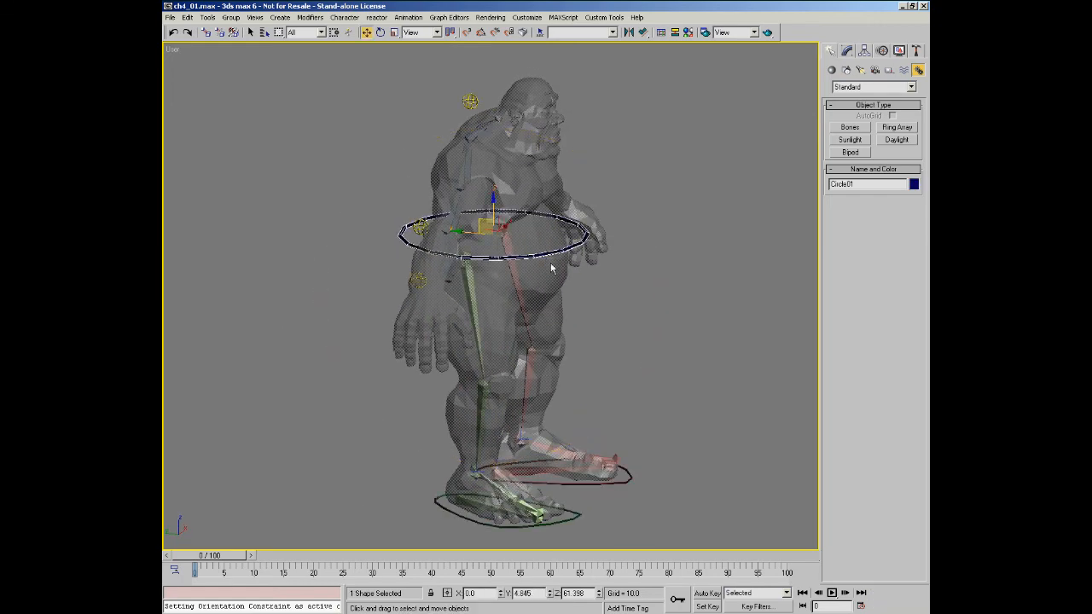
pyautogui.press('t')
pyautogui.press('w')
pyautogui.scroll(4, 256, 199)
pyautogui.moveTo(261, 195); pyautogui.dragTo(361, 197, button='middle')
pyautogui.rightClick(362, 216)
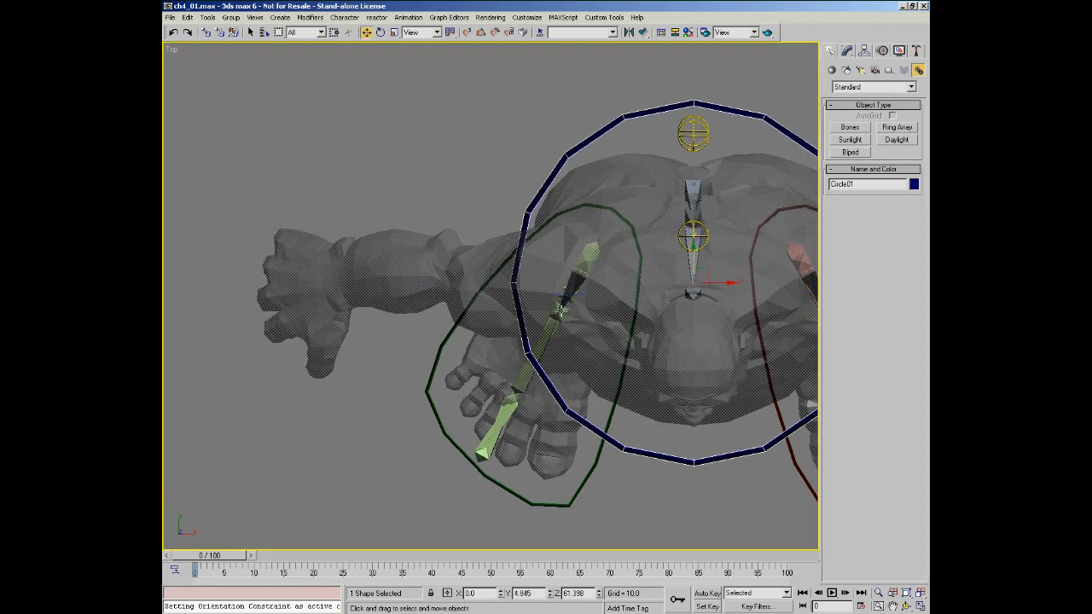